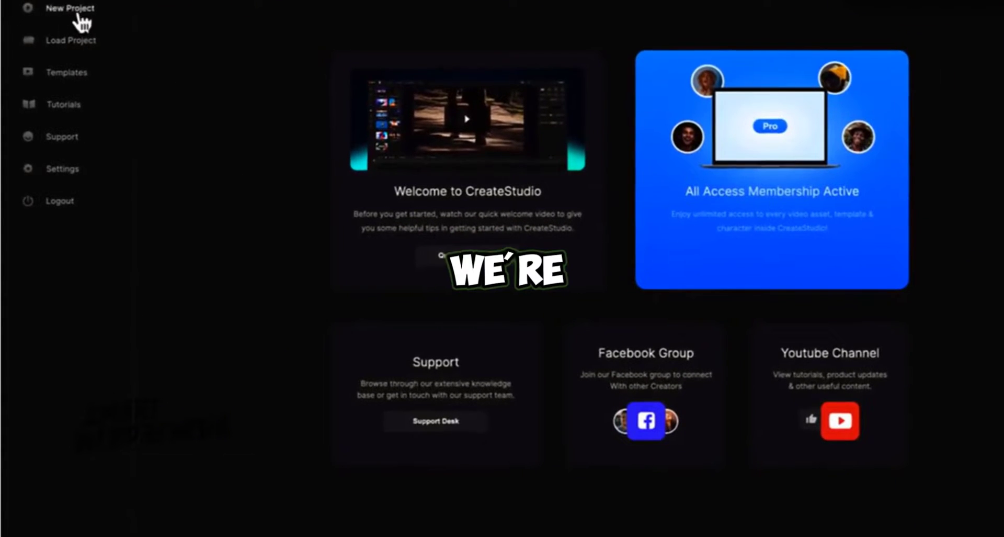
Step: Open the New Project page showing the blank-project option and theme templates
left_click(73, 17)
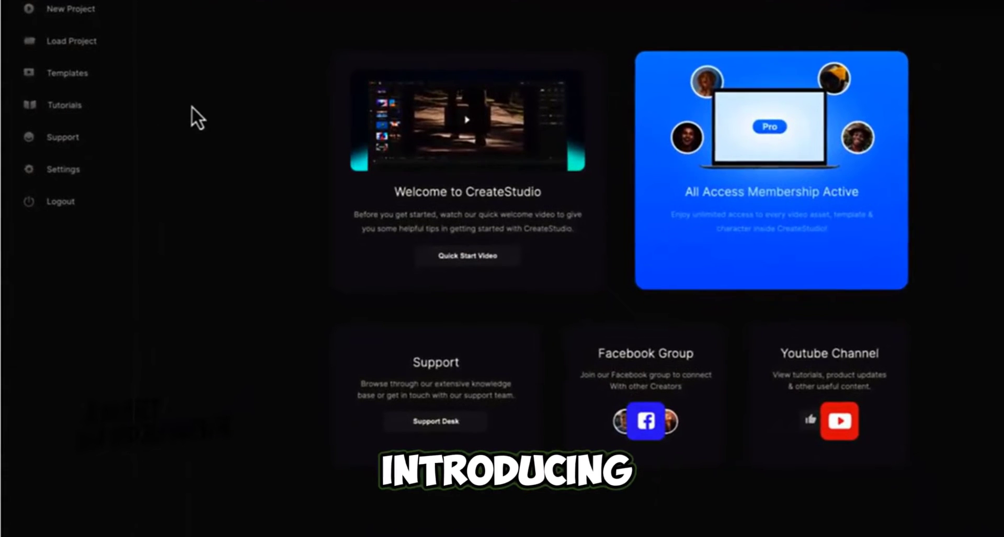
left_click(73, 14)
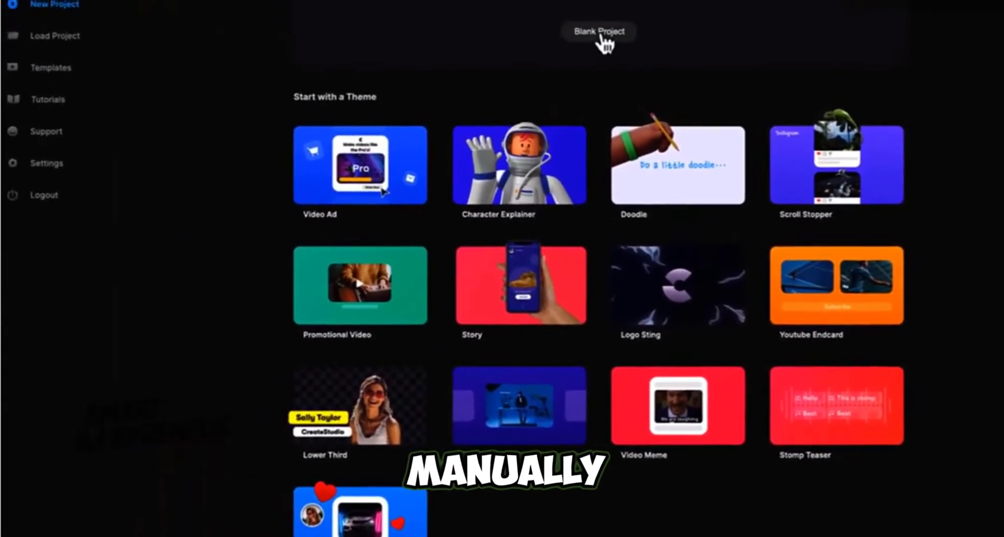
Step: Create a blank project in the editor and widen the elements panel
left_click(593, 14)
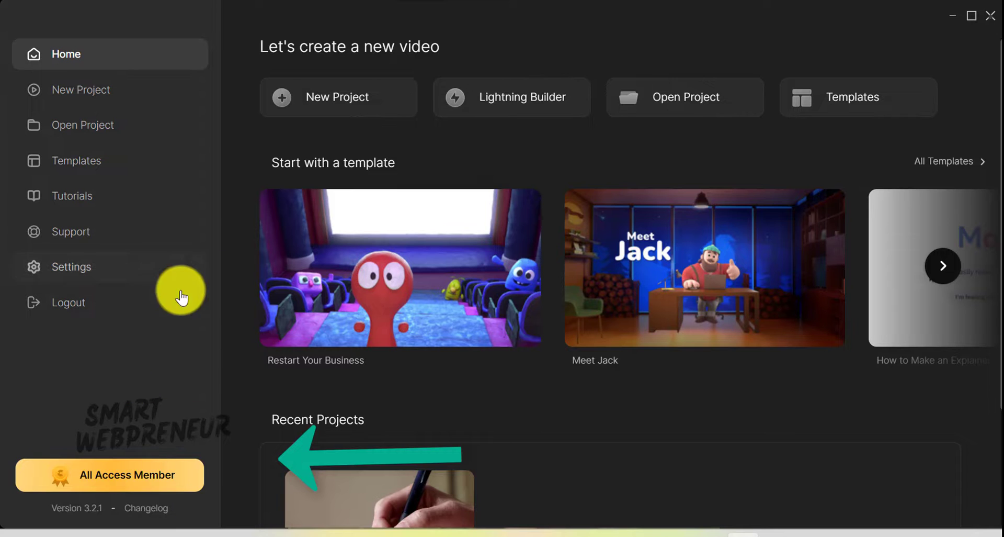
left_click(103, 92)
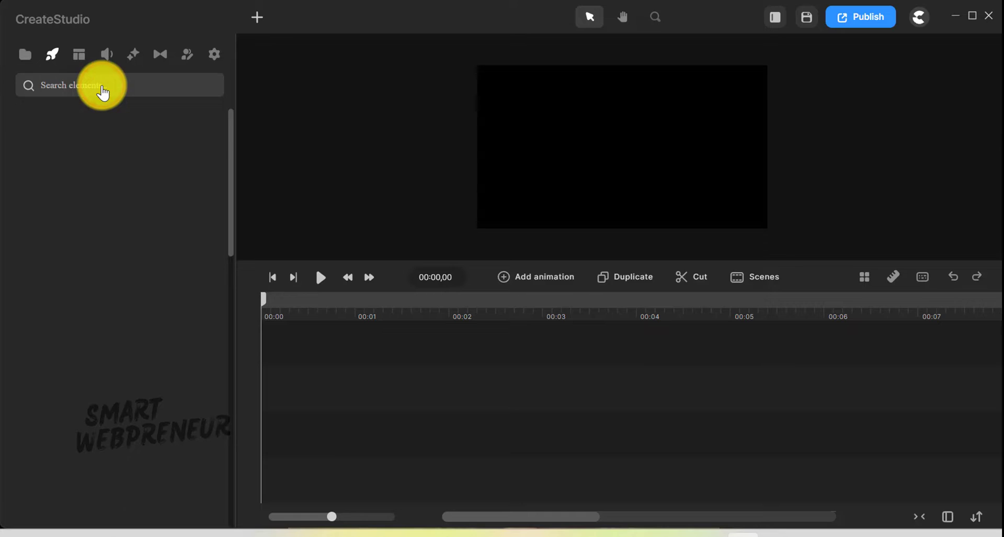
left_click_drag(232, 205, 256, 205)
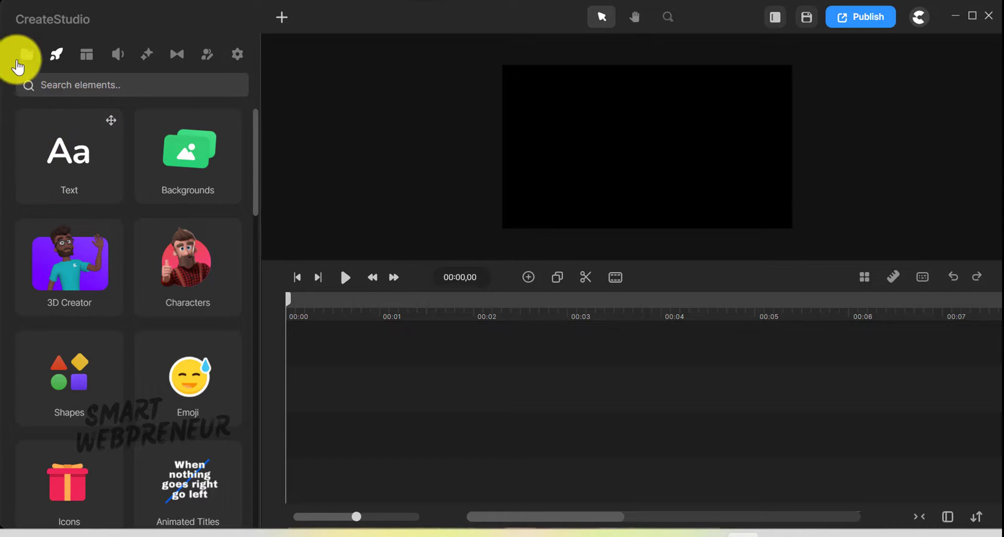
Step: Import CaptionGeneratorDemo.mp4 into the media library and drag it onto the timeline
left_click(25, 59)
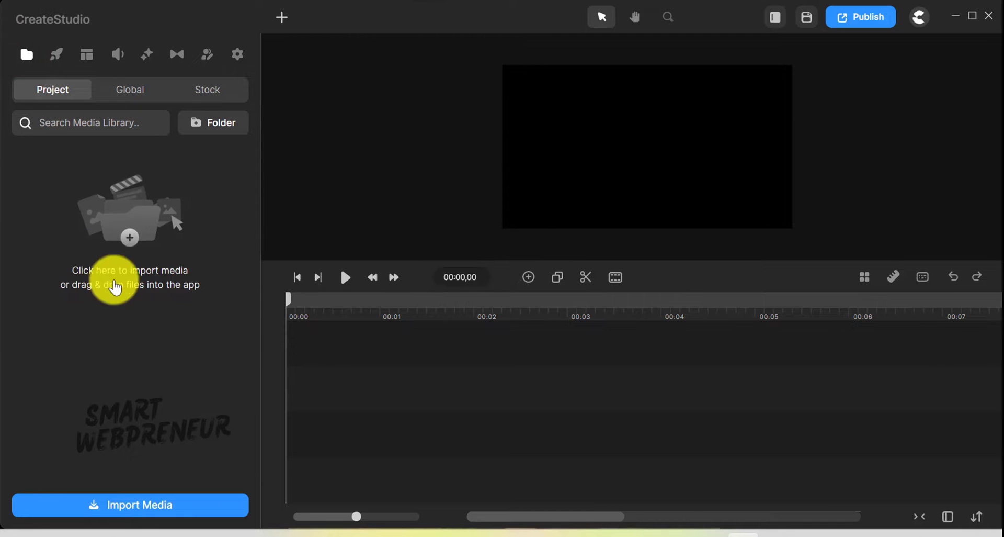
left_click(170, 507)
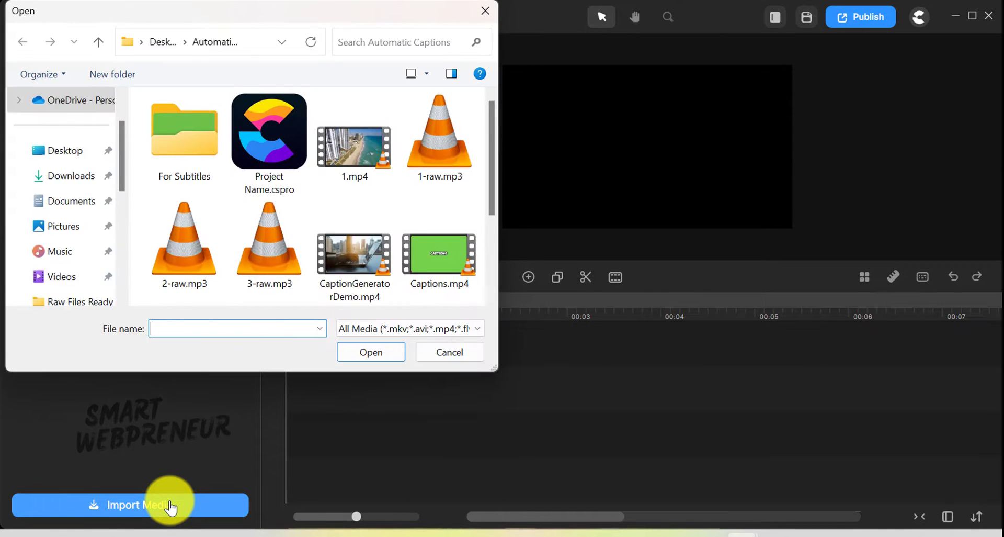
scroll(335, 225, "down", 2)
left_click(356, 200)
left_click(382, 356)
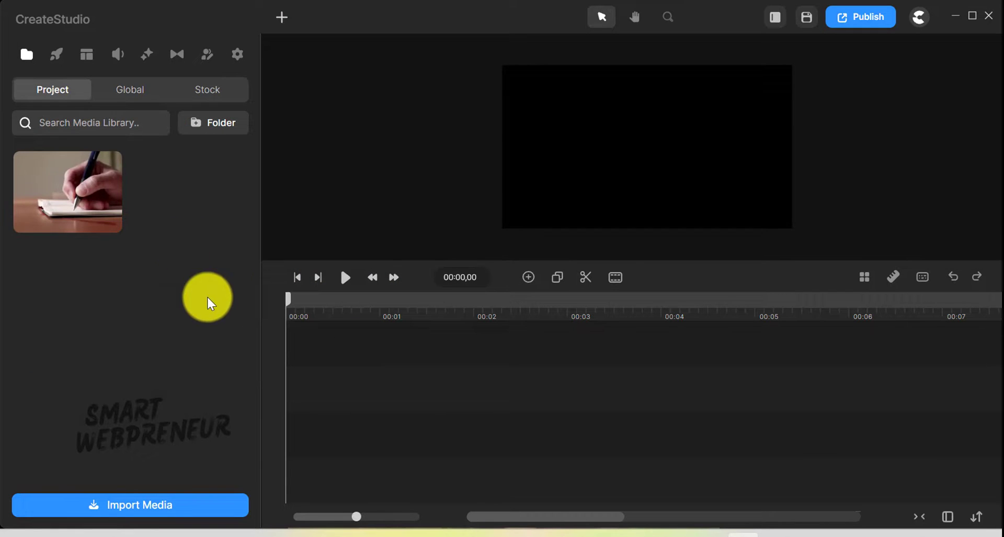
left_click_drag(42, 174, 308, 383)
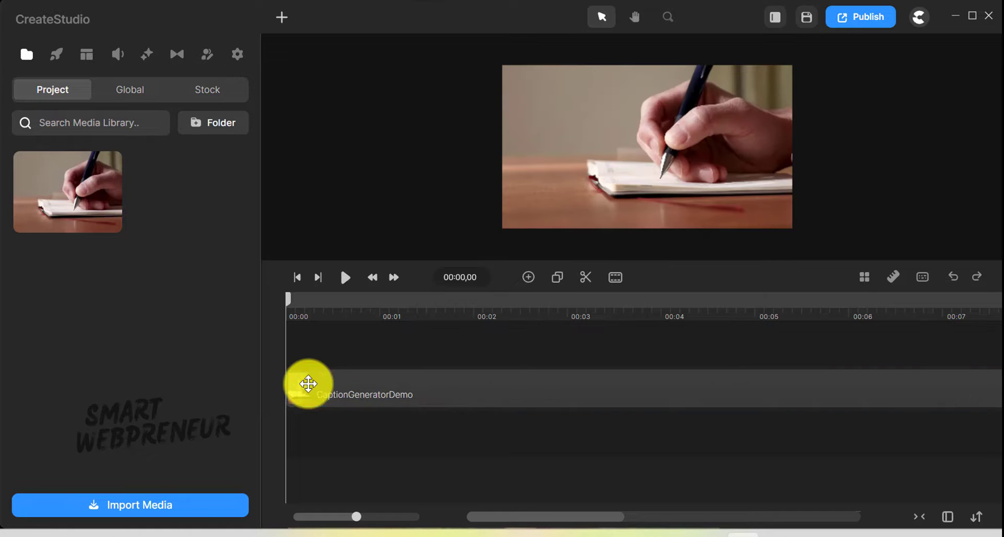
Step: Choose Generate Captions from the clip's right-click menu to bring up the language prompt
right_click(415, 390)
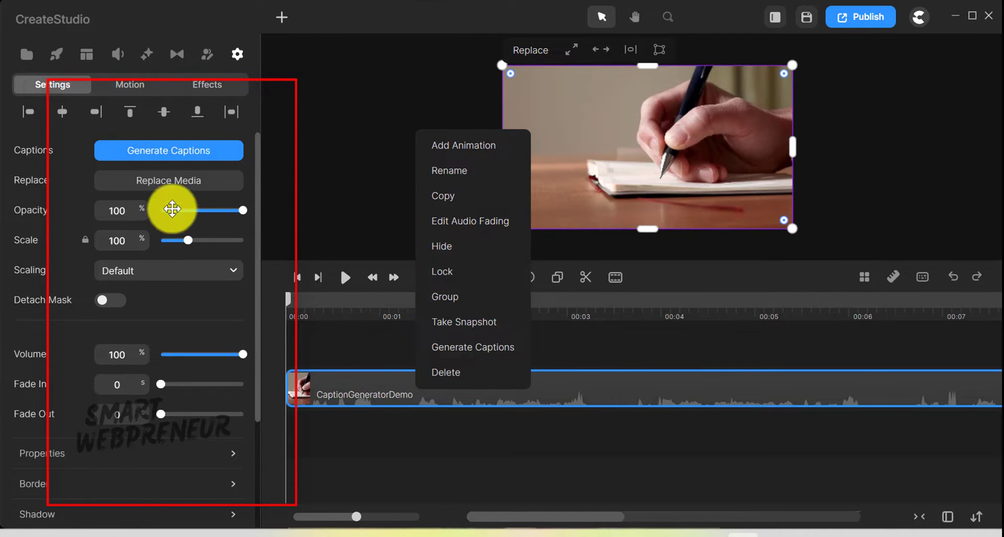
left_click(174, 150)
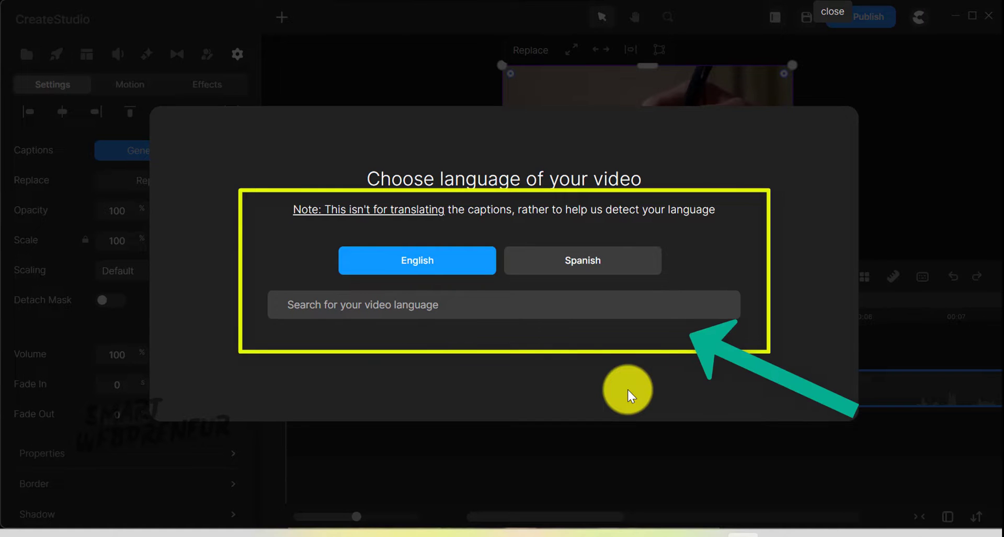
Step: Try a language search, clear it, and generate the captions in English
left_click(462, 307)
type("kannad")
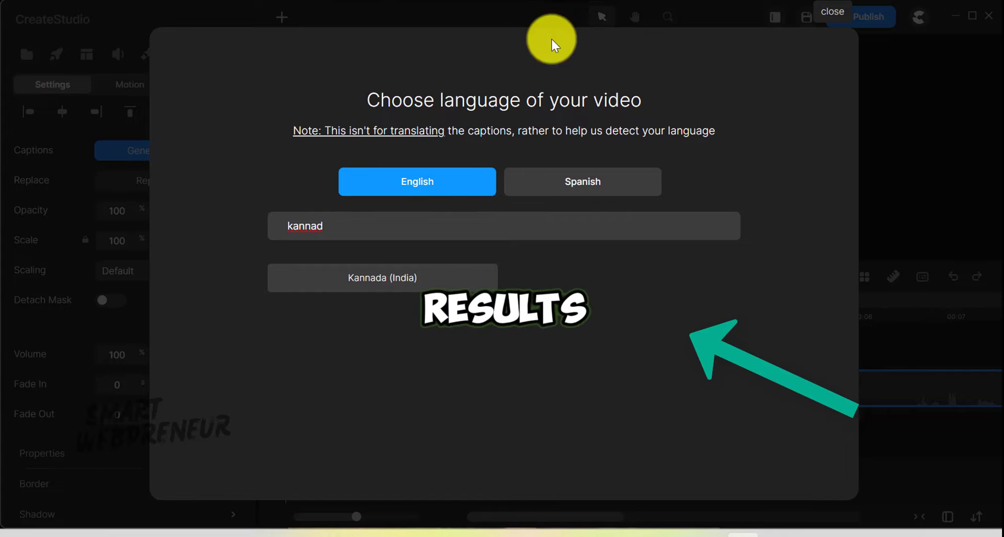
left_click_drag(348, 232, 251, 226)
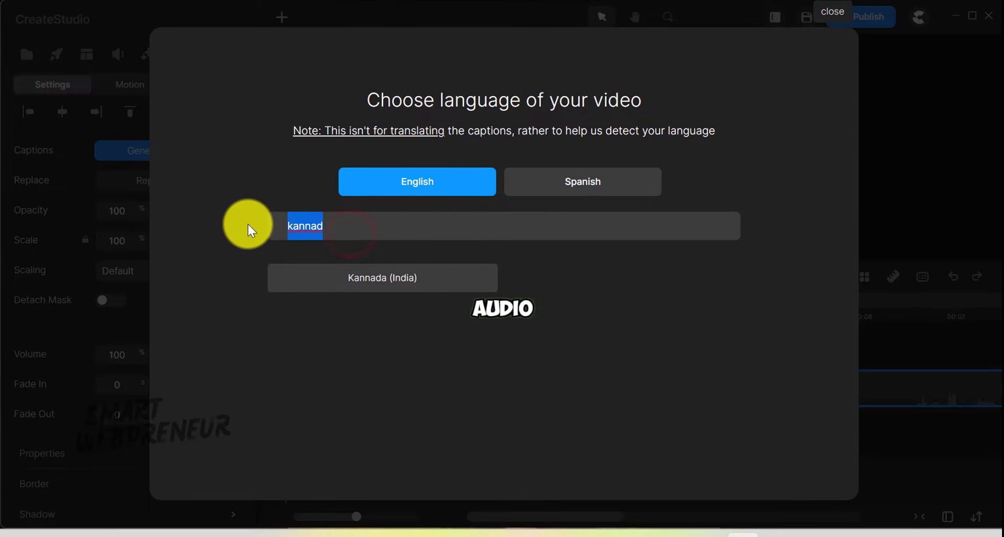
key("BackSpace")
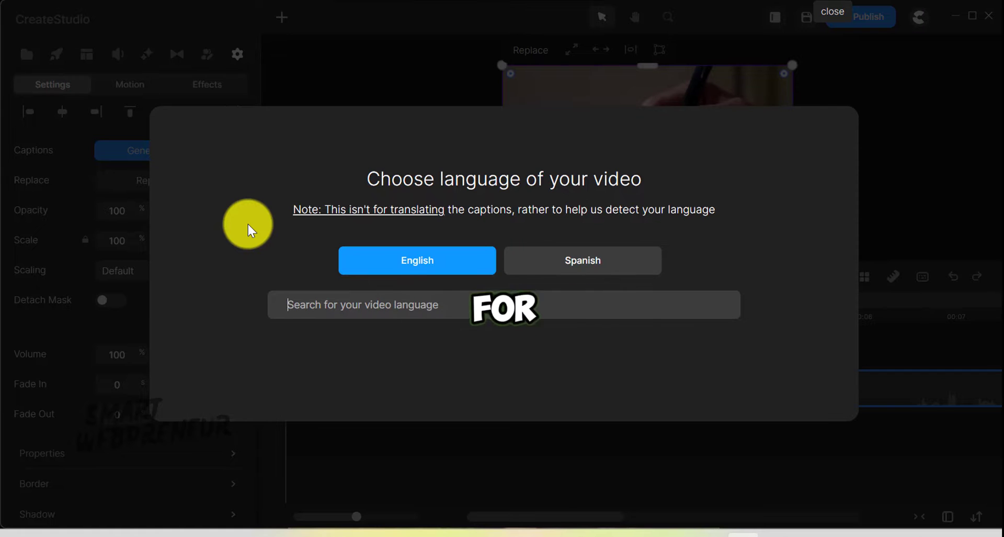
type("ka")
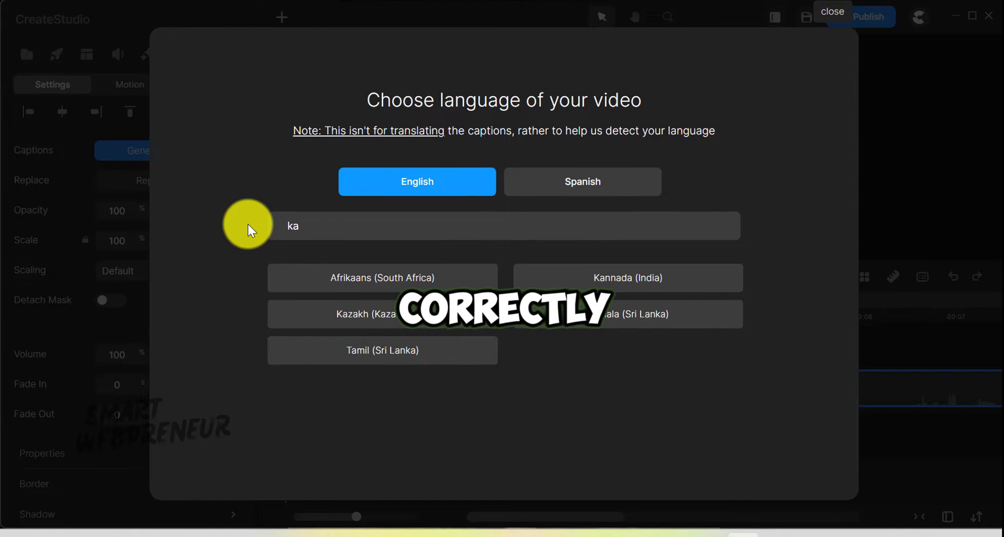
key("BackSpace")
key("BackSpace")
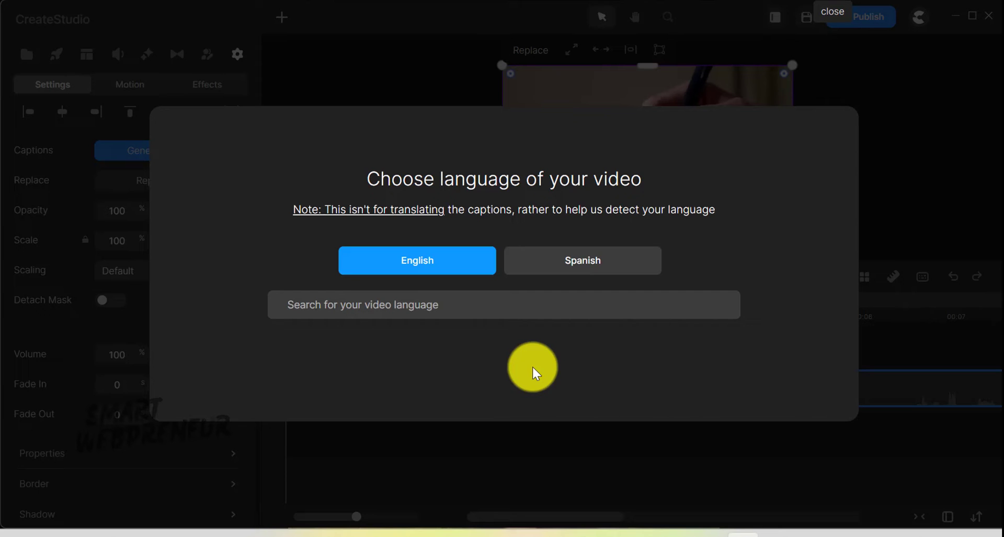
left_click(446, 269)
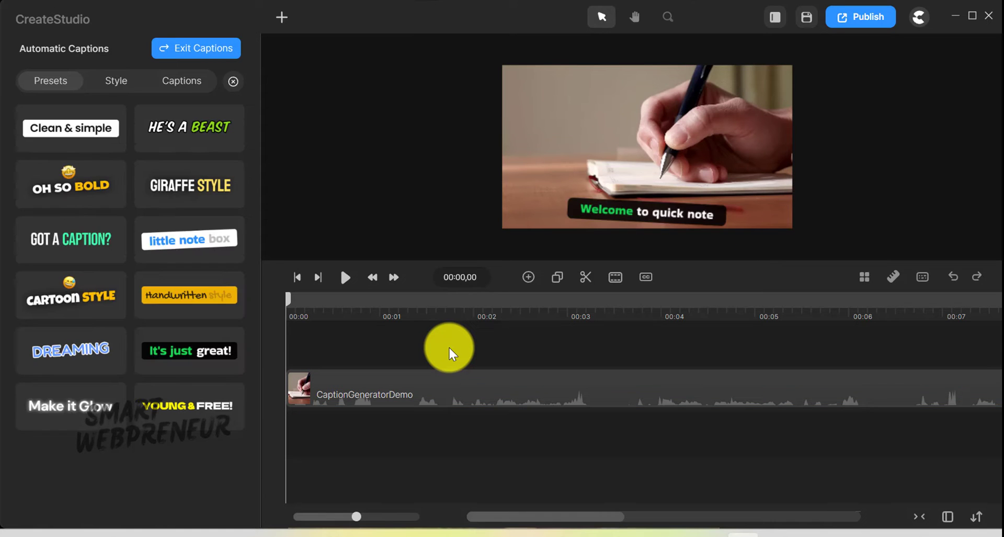
Step: Play the captioned clip from the start, then show the Captions list of timed lines
left_click(345, 282)
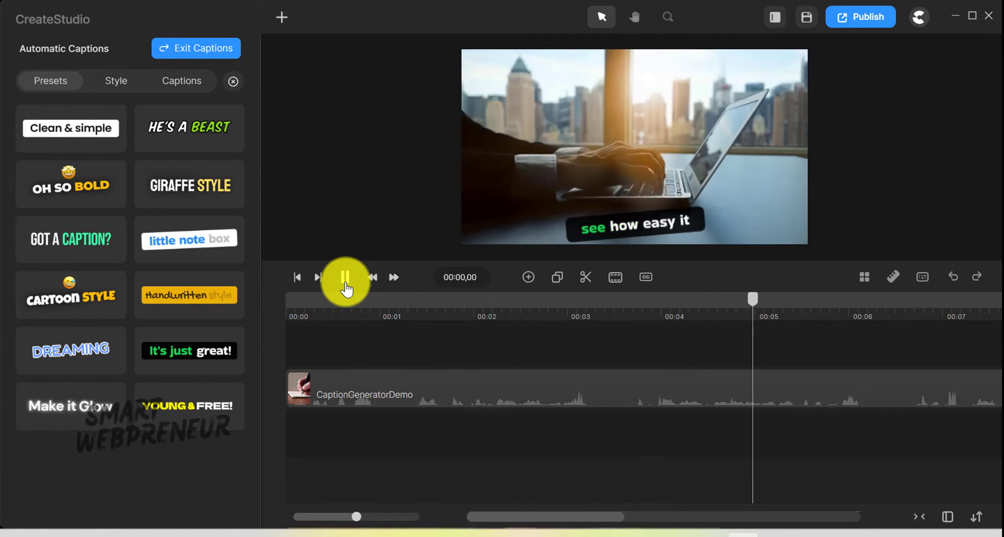
left_click(345, 277)
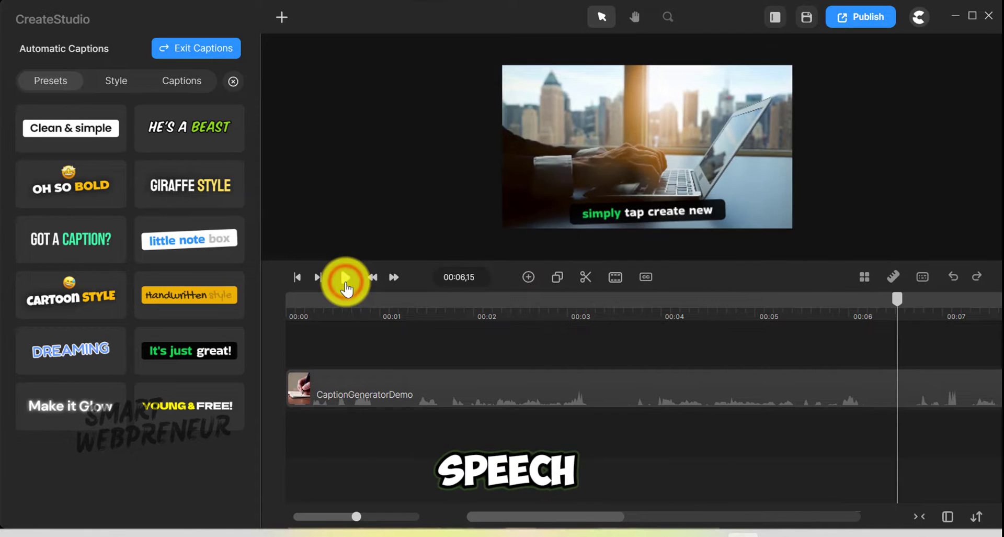
left_click(320, 303)
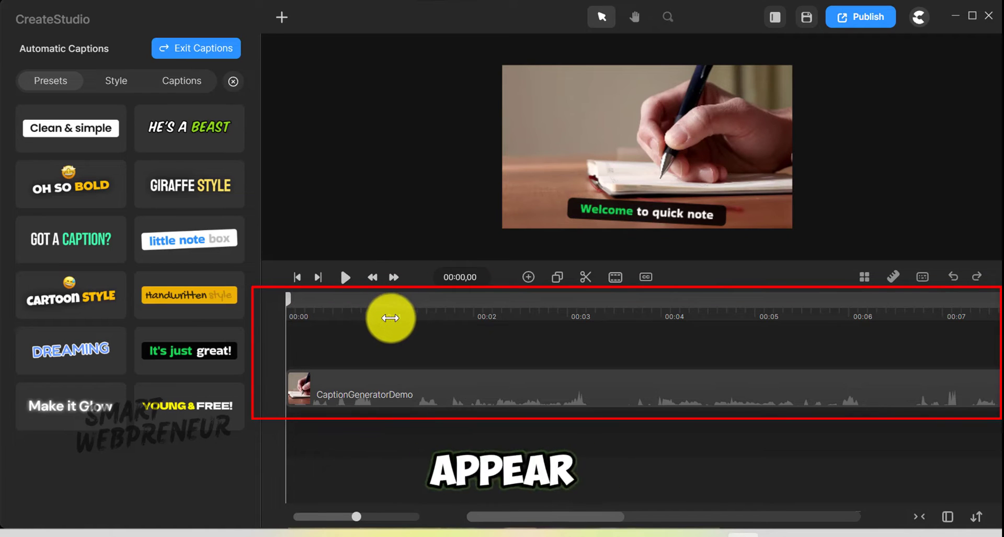
left_click(345, 277)
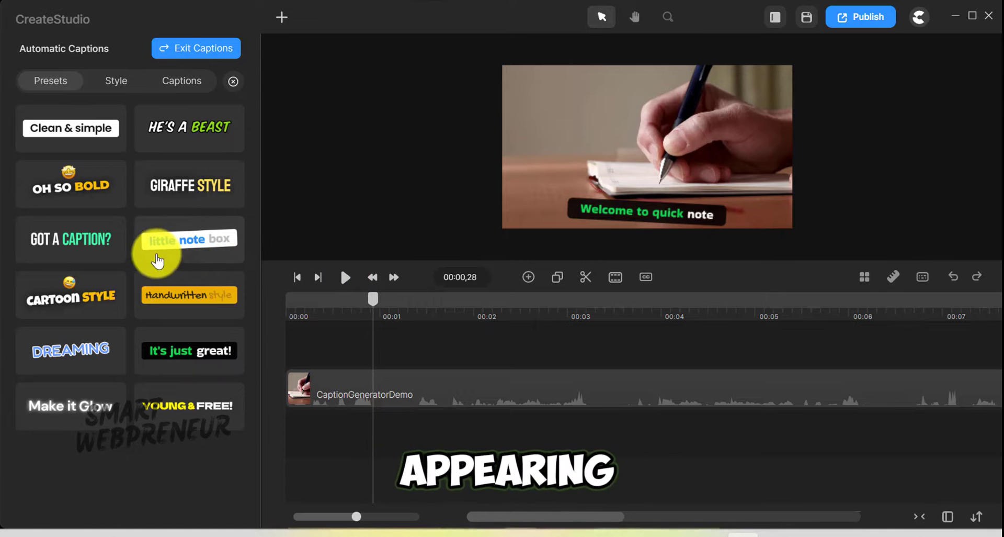
left_click(175, 81)
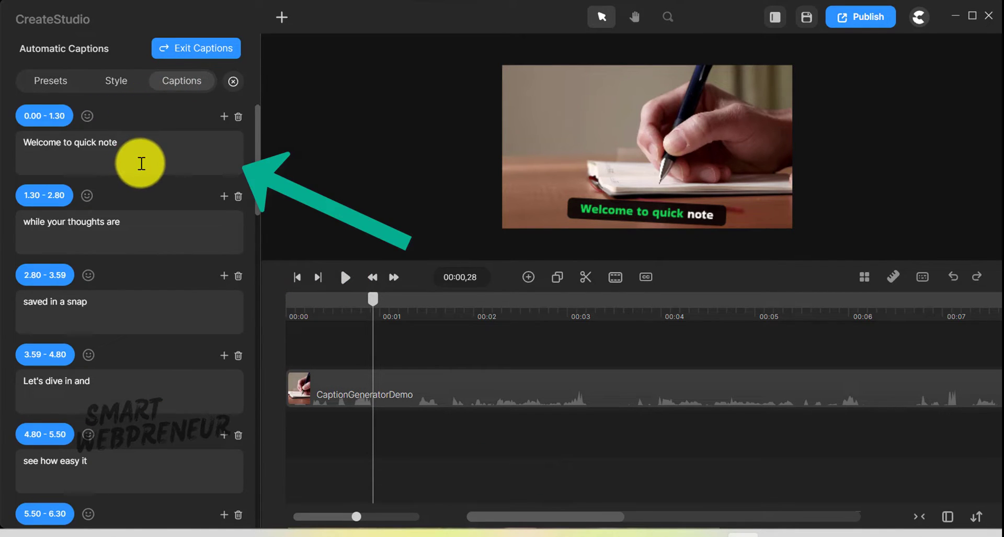
Step: Insert an empty caption after the second line, then delete it again
left_click(145, 221)
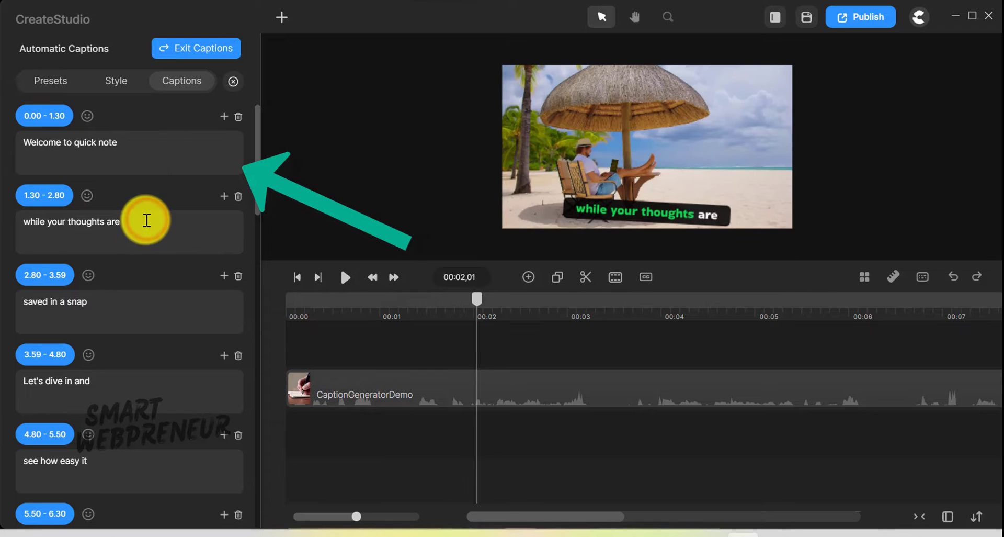
left_click(224, 197)
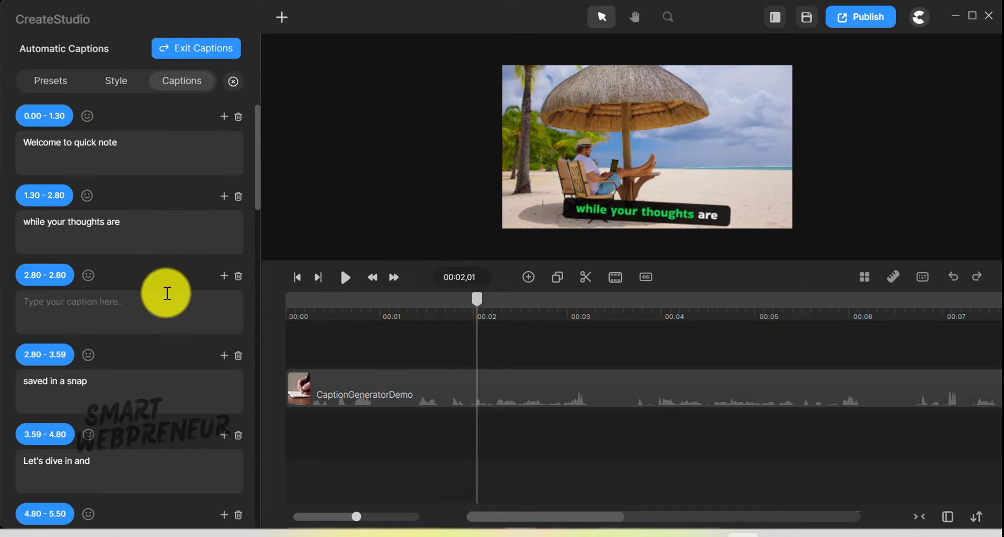
left_click(239, 276)
scroll(265, 336, "down", 10)
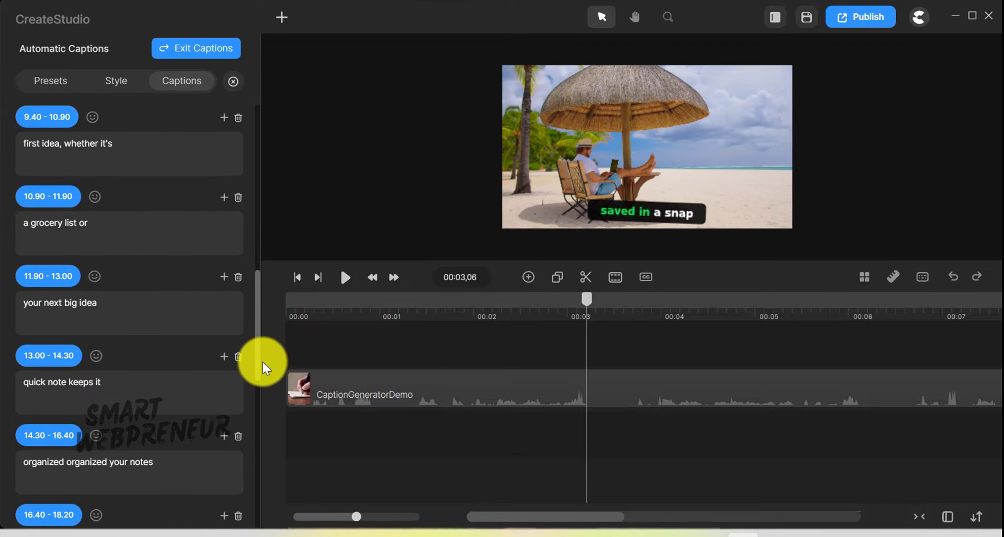
scroll(145, 159, "up", 15)
Step: Give the first caption a thumbs-up emoji and the second heart-eyes, then preview playback
left_click(134, 145)
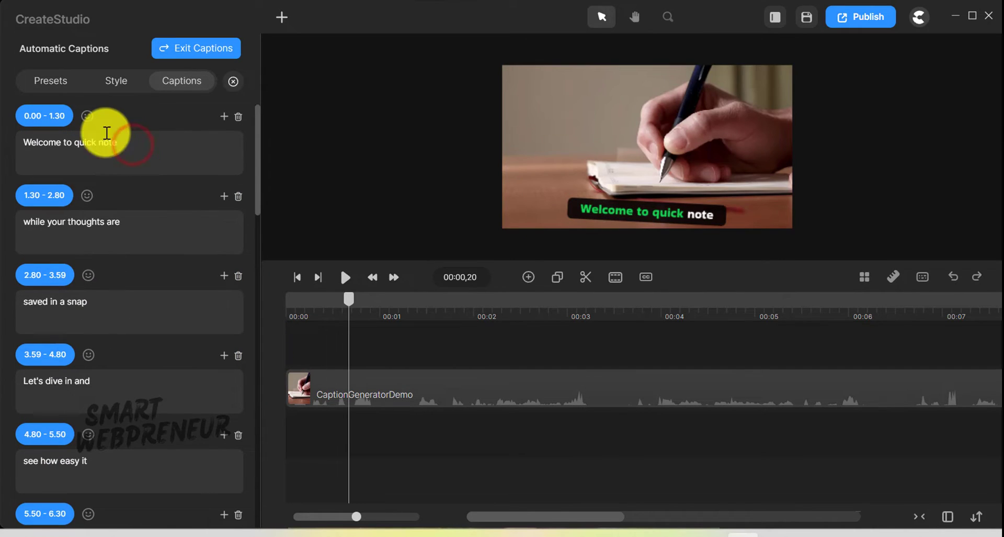
left_click(88, 116)
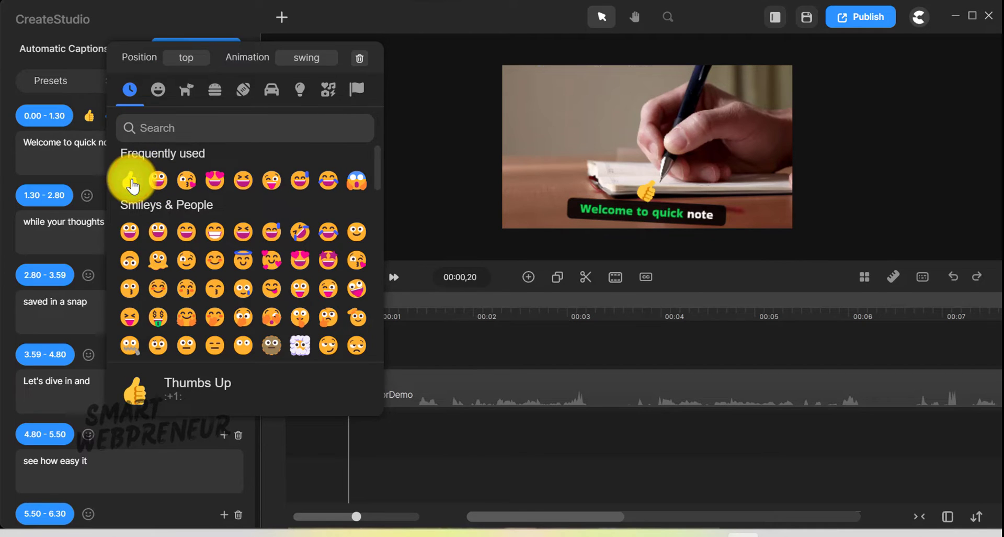
left_click(128, 225)
left_click(88, 197)
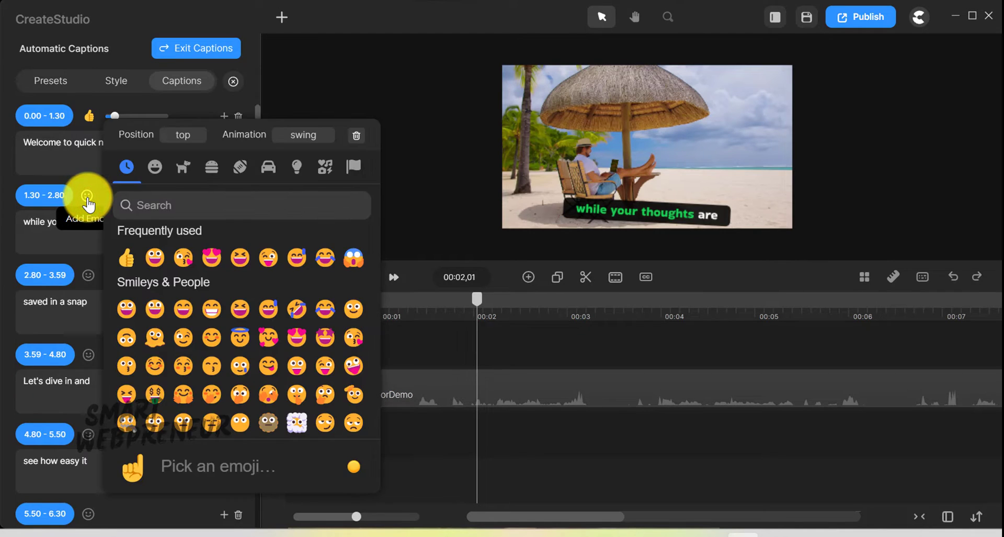
left_click(213, 260)
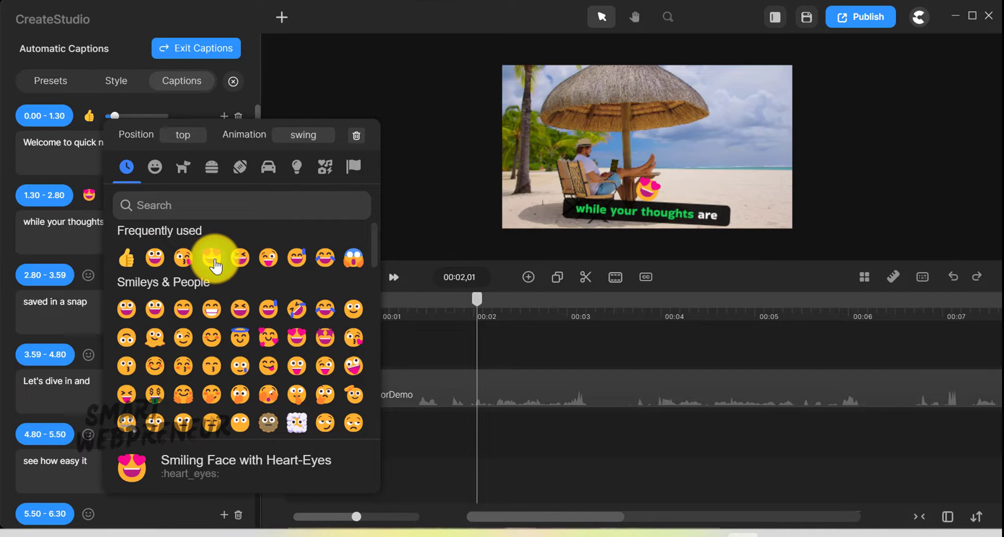
left_click(297, 278)
left_click(345, 278)
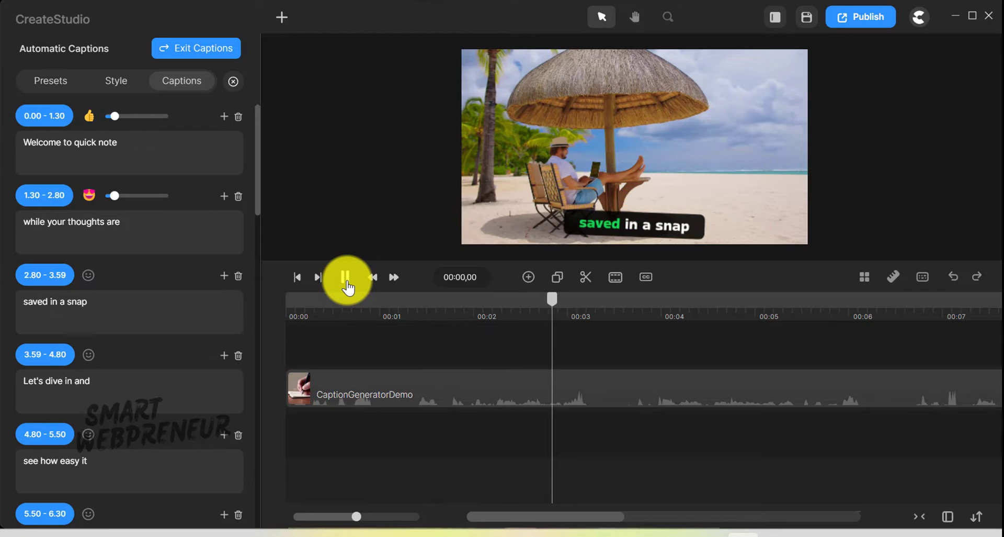
left_click(346, 278)
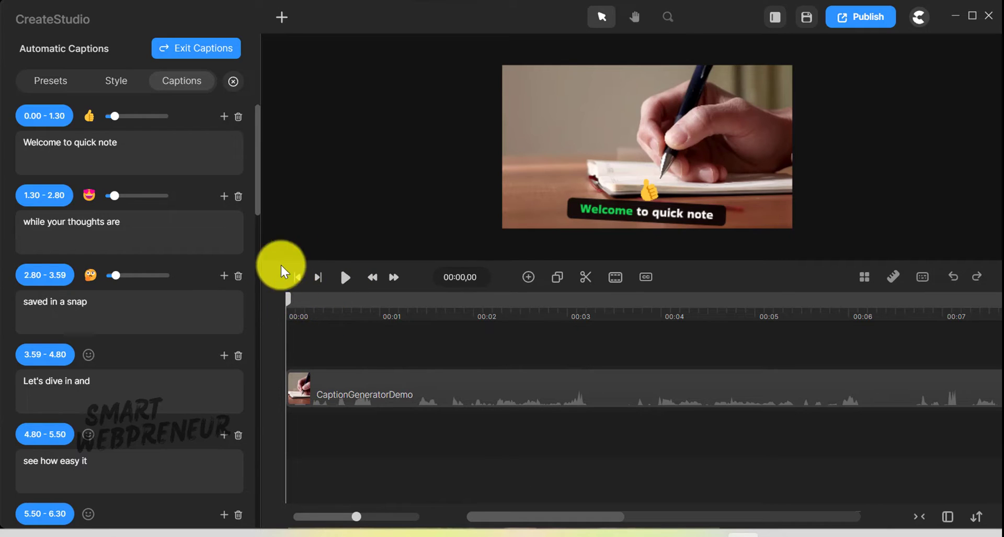
Step: Preview the Oh So Bold and Young & Free presets, then apply Cartoon Style
left_click(45, 82)
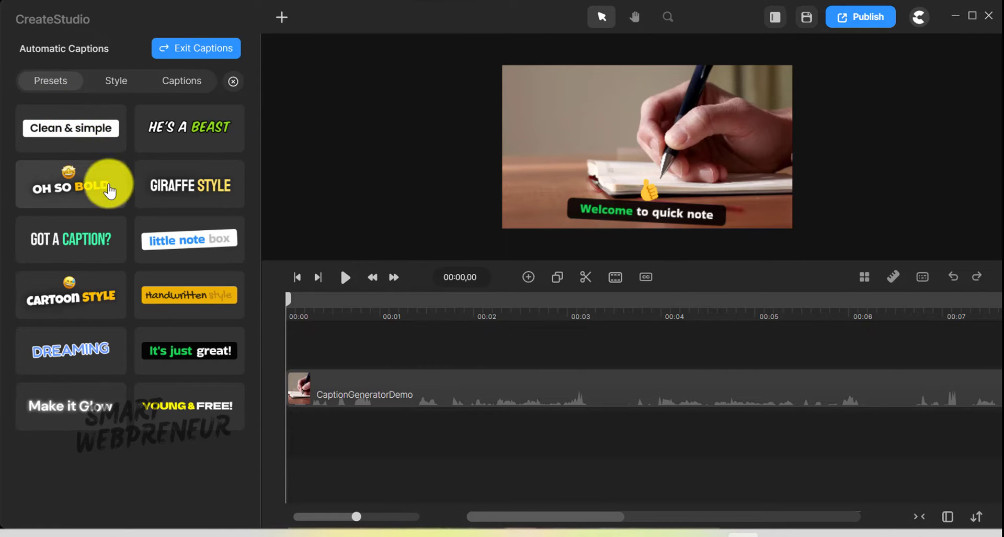
left_click(88, 193)
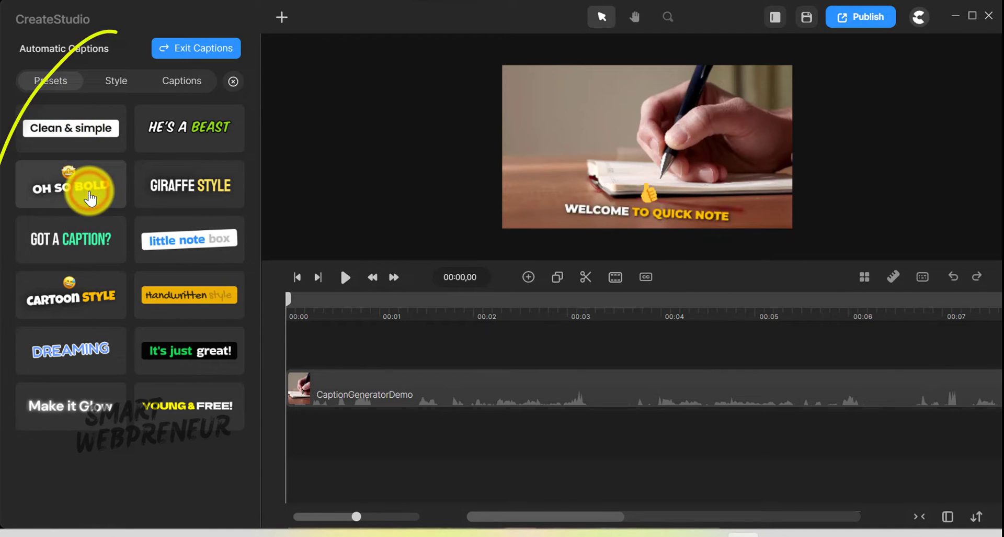
left_click(342, 274)
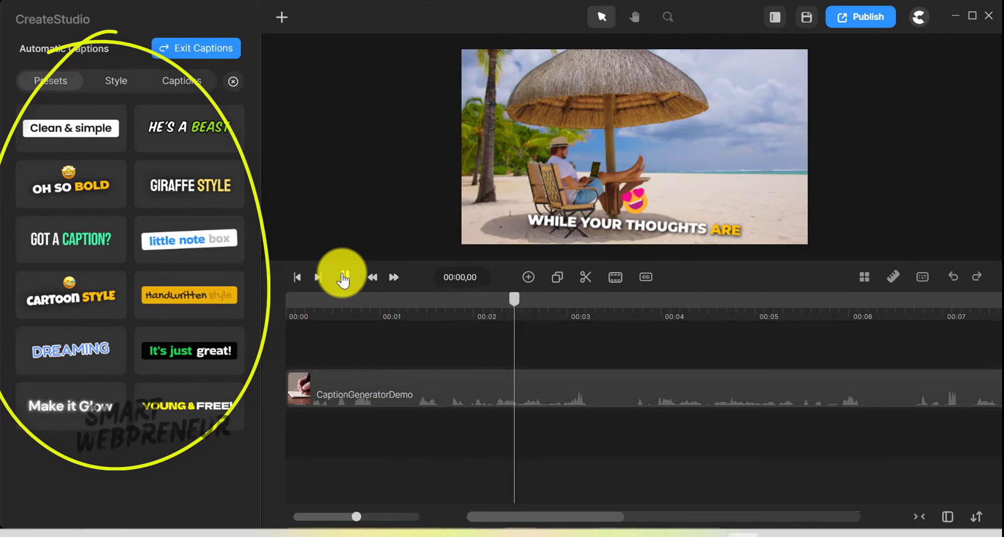
left_click(311, 298)
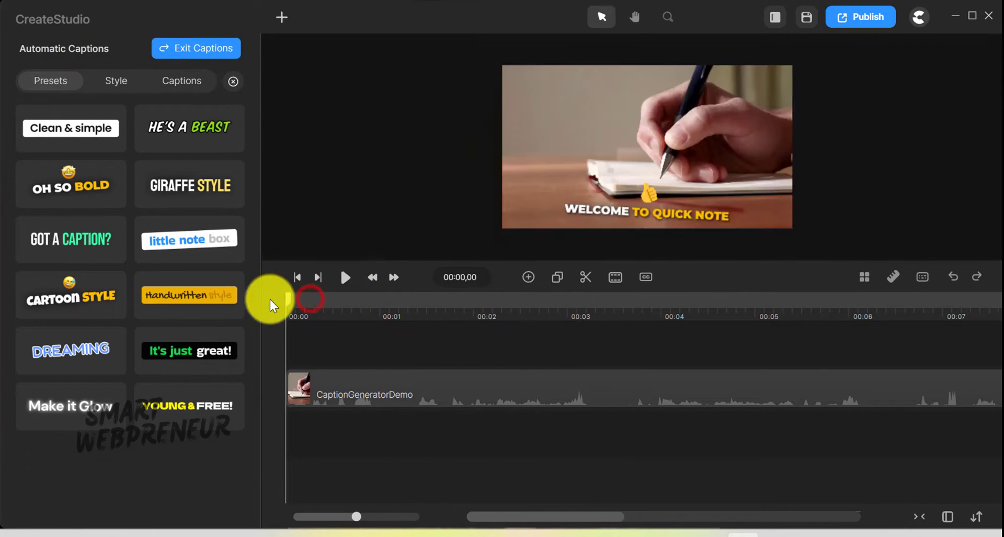
left_click(216, 407)
left_click(345, 277)
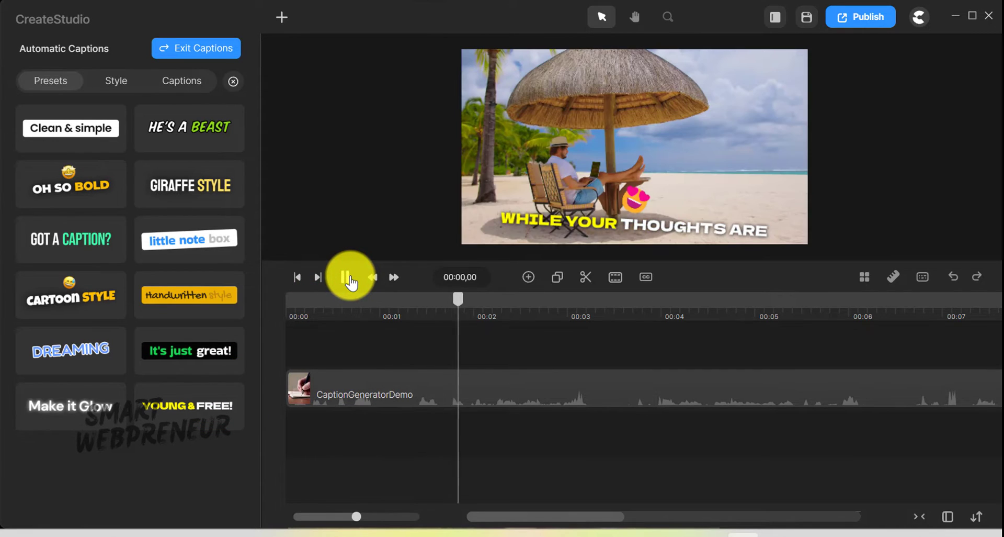
left_click(349, 277)
left_click(87, 304)
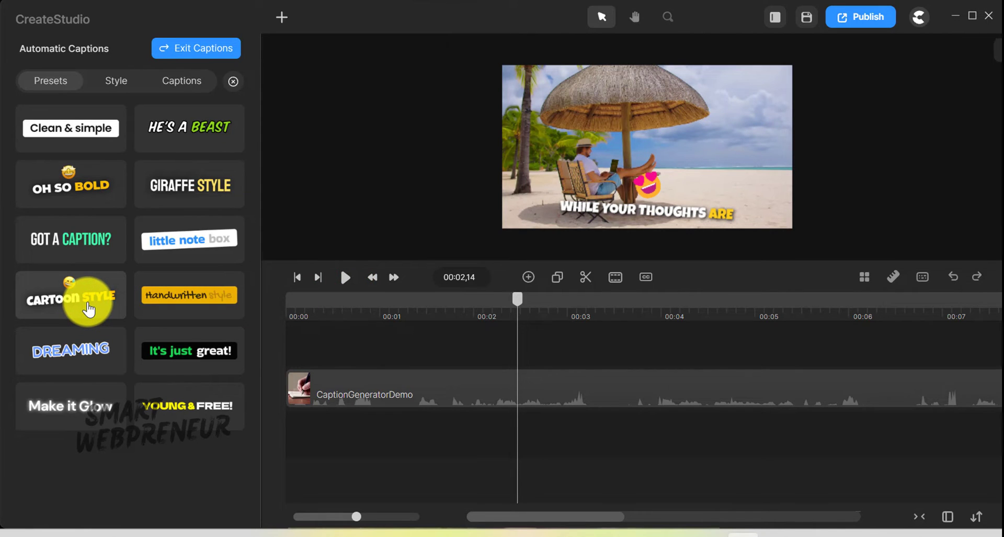
Step: Set the caption Position to Center and preview it from the start
left_click(114, 92)
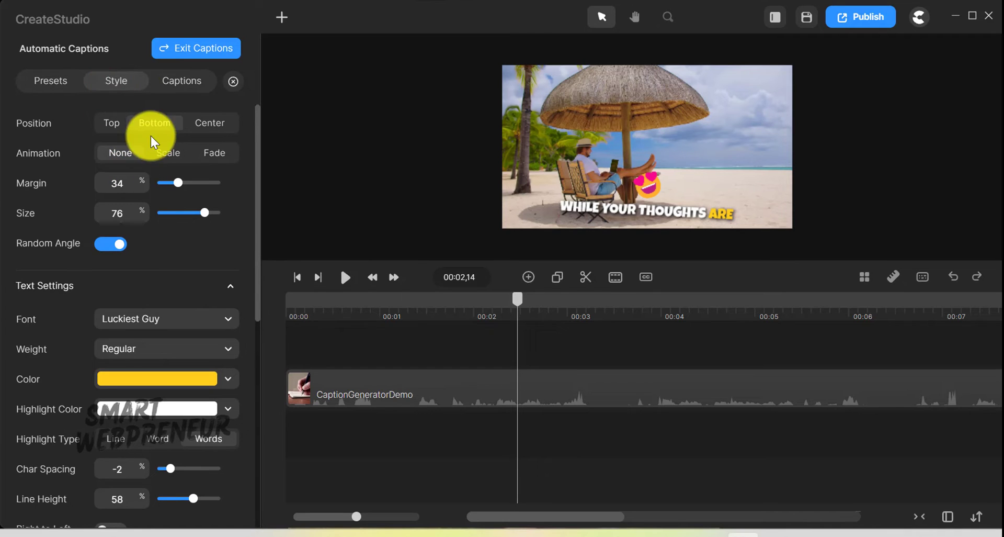
left_click(204, 124)
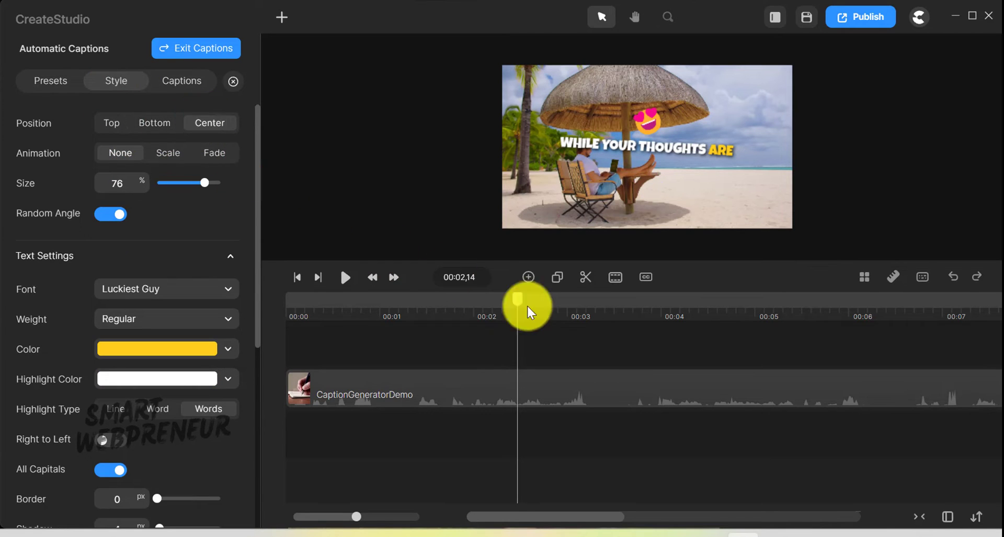
left_click_drag(498, 311, 292, 299)
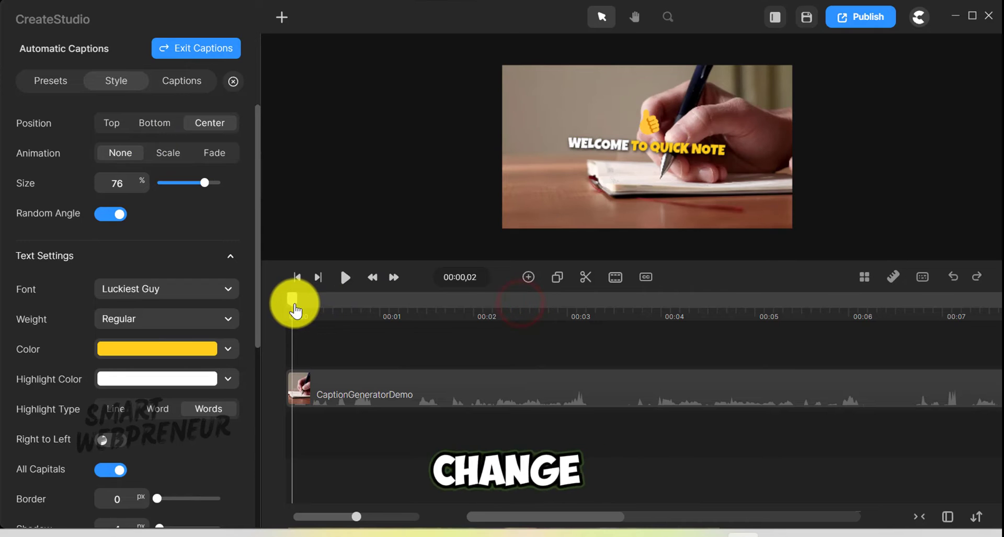
left_click(344, 282)
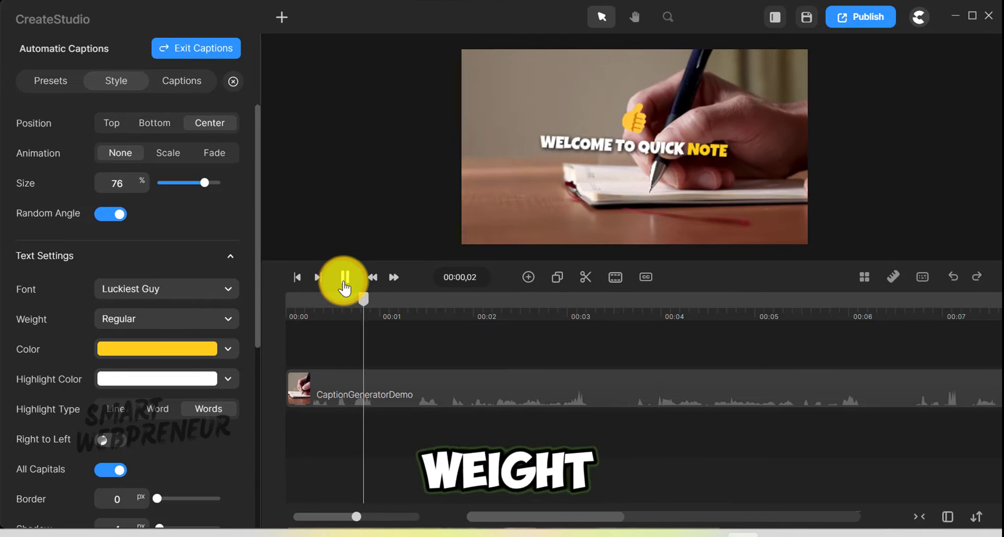
left_click(343, 280)
Step: Try one-word highlighting, return to Words, and enlarge the caption size to 78
scroll(228, 347, "down", 3)
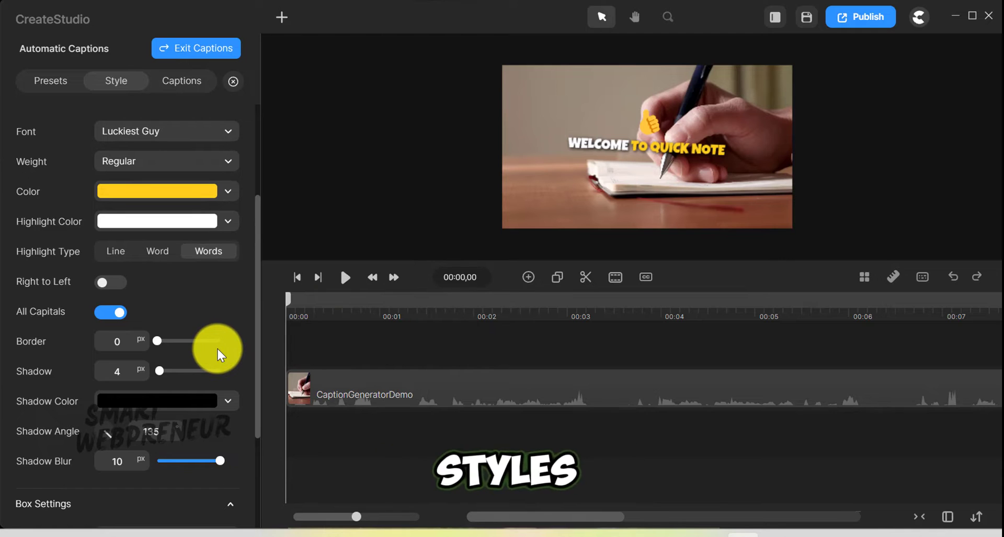
scroll(217, 350, "up", 3)
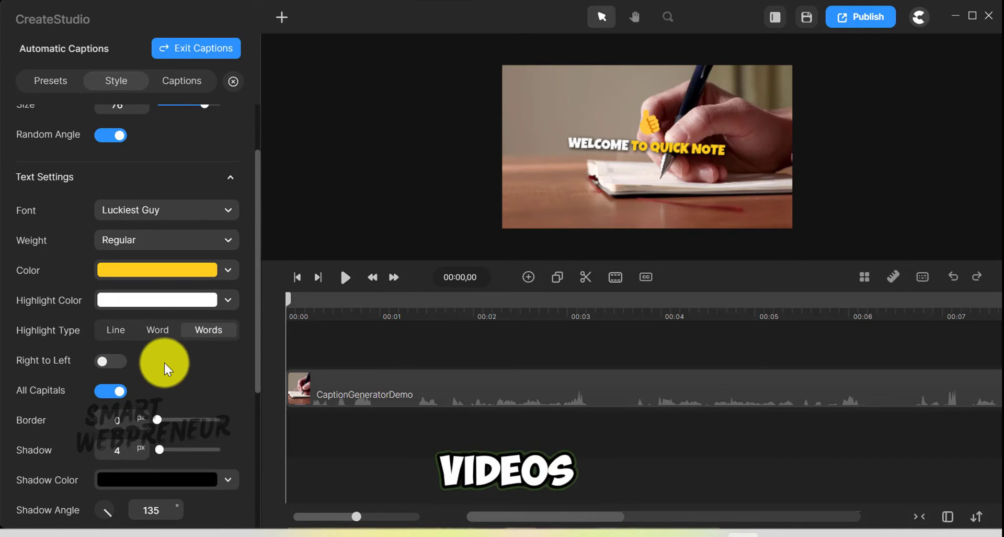
left_click(156, 331)
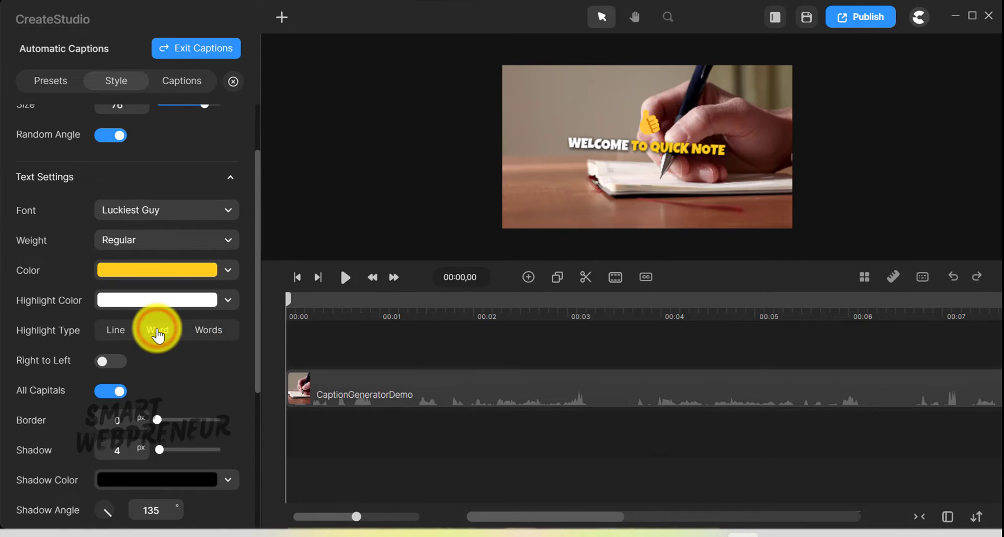
left_click(203, 337)
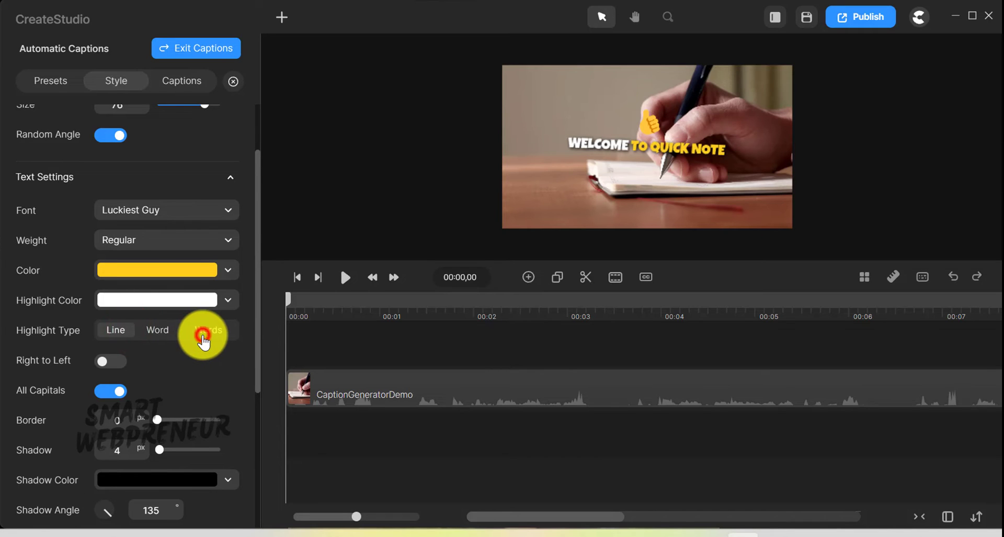
scroll(195, 254, "up", 3)
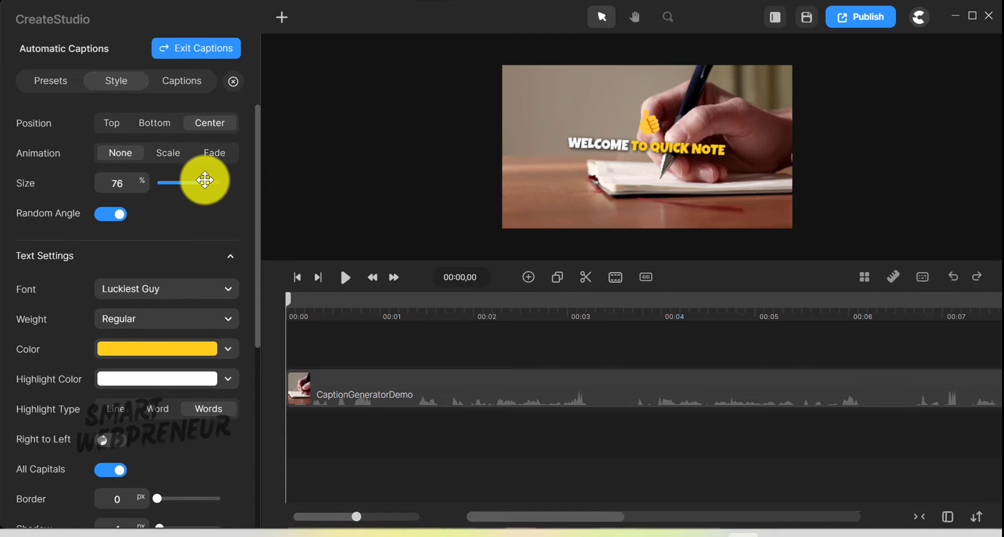
left_click_drag(205, 183, 215, 190)
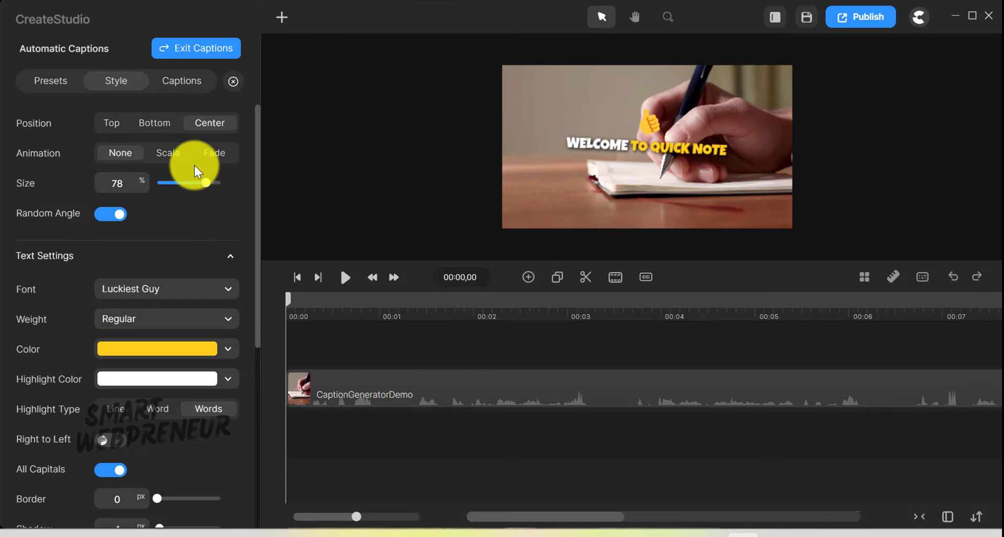
Step: Move the captions to the top, then back to the bottom of the video
left_click(119, 126)
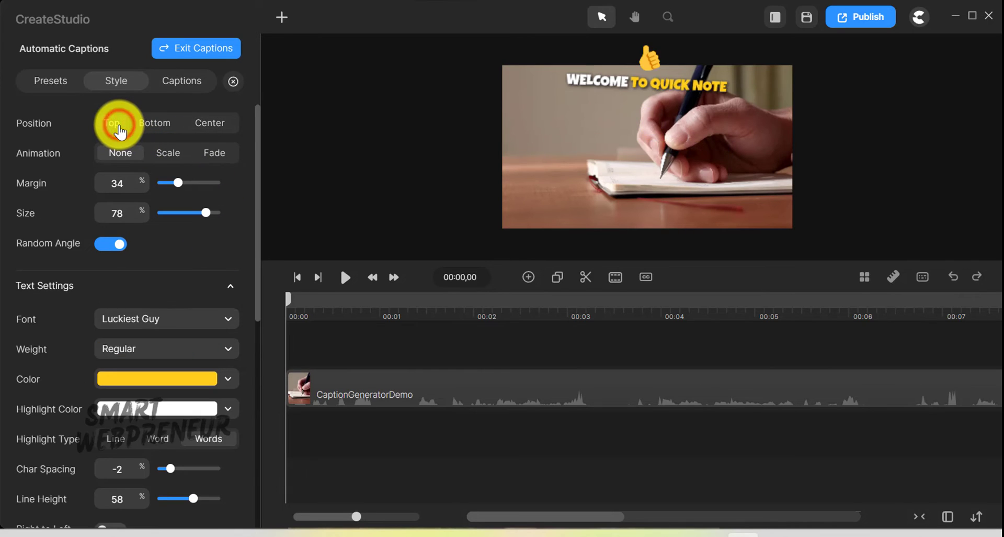
left_click(155, 125)
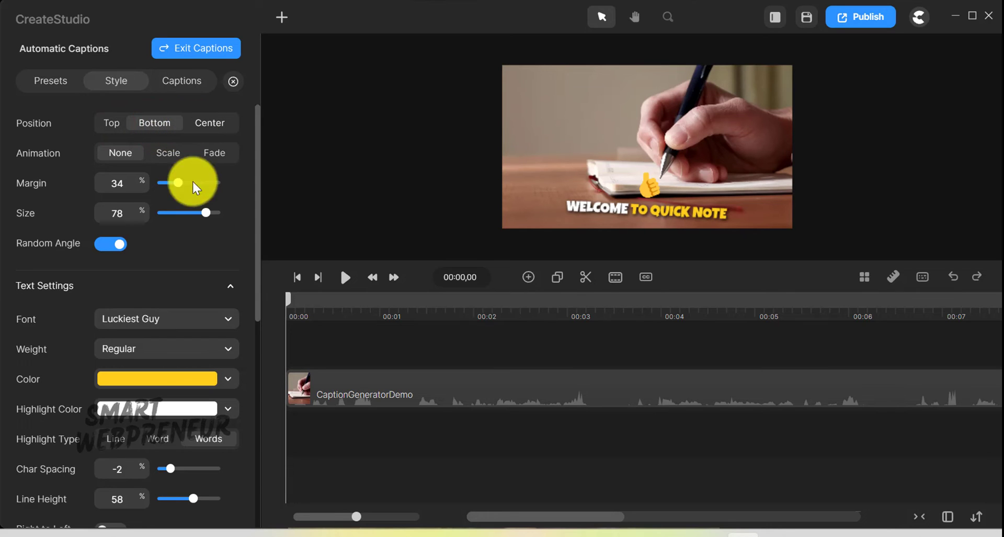
scroll(215, 252, "down", 2)
scroll(215, 252, "down", 6)
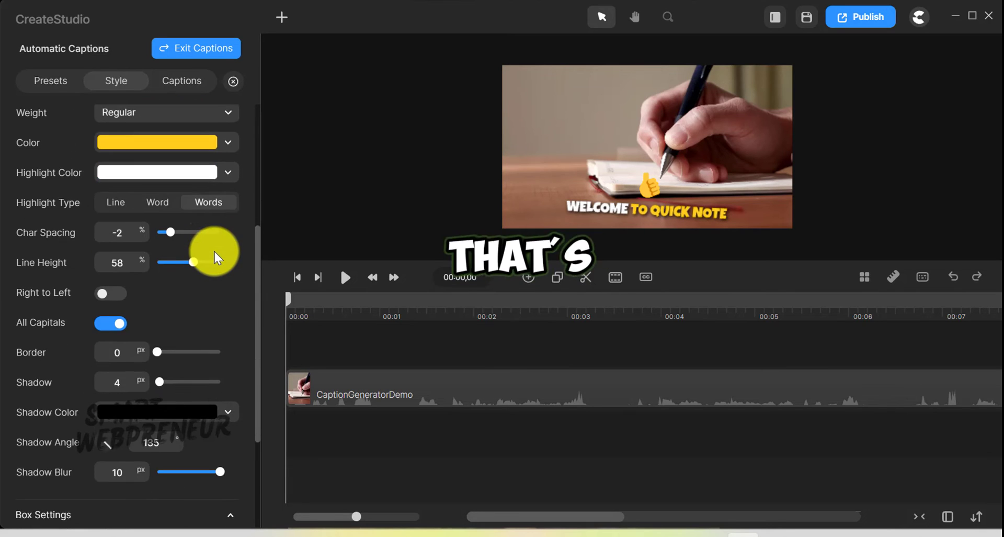
scroll(215, 252, "up", 6)
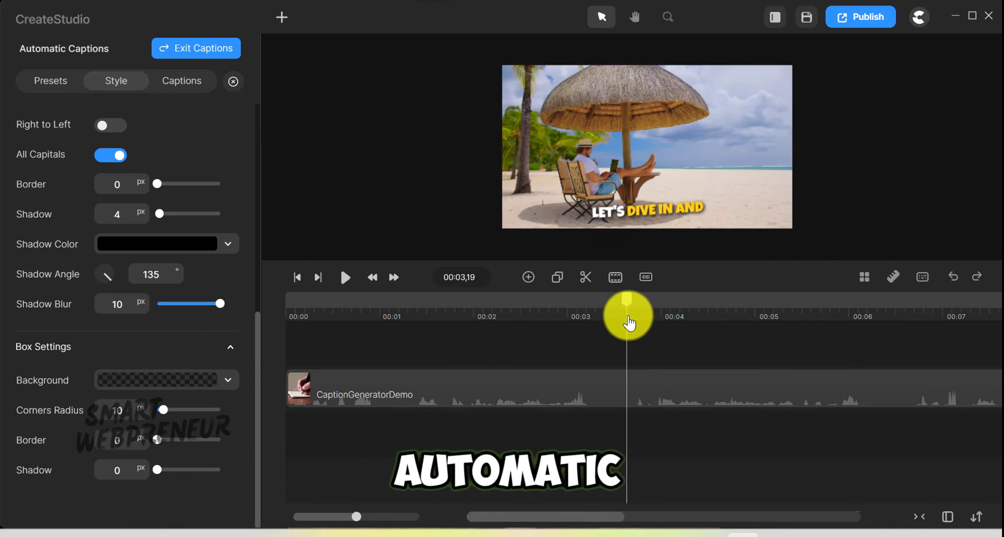
Step: Rewind and play through the styled captions, then pause and rewind again
left_click_drag(623, 296, 266, 297)
left_click(347, 278)
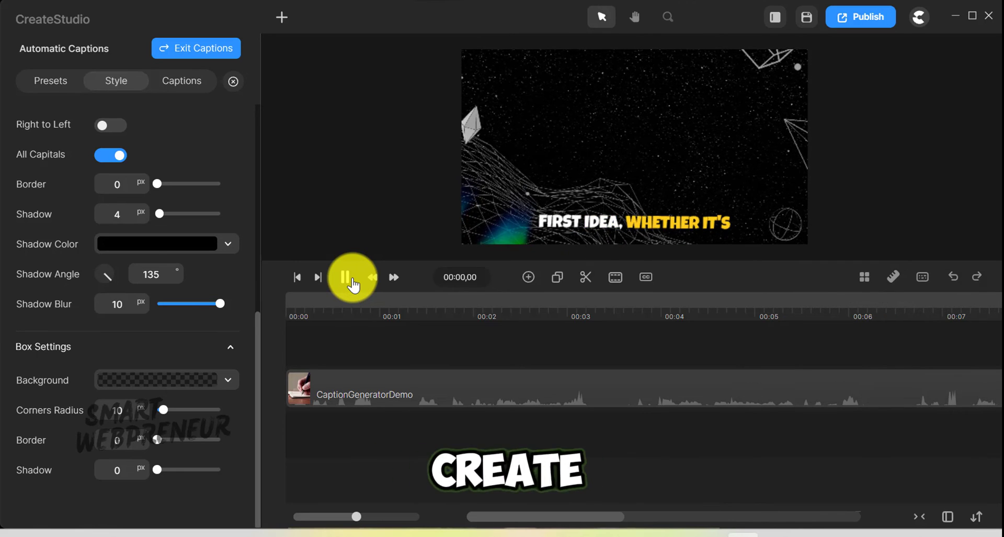
left_click(353, 283)
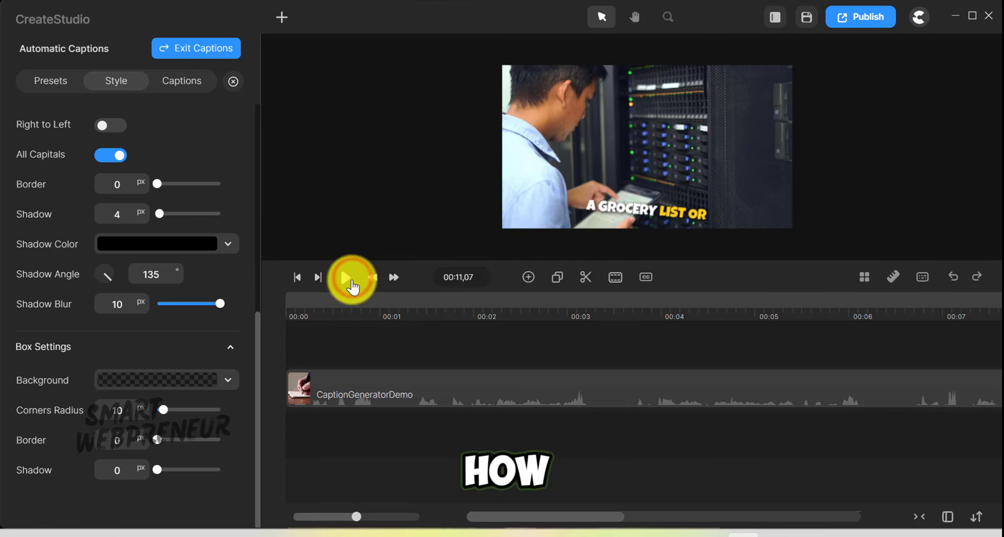
left_click_drag(351, 308, 281, 307)
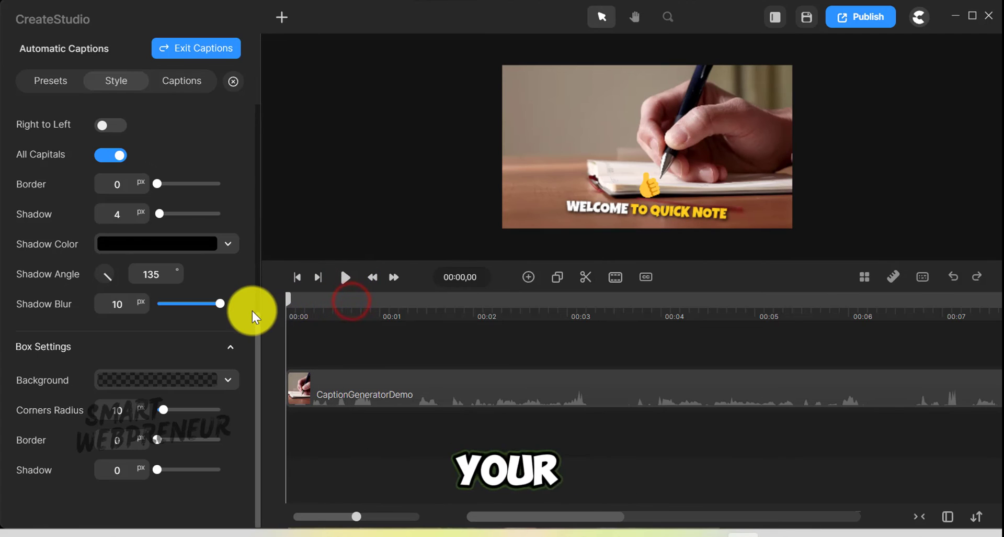